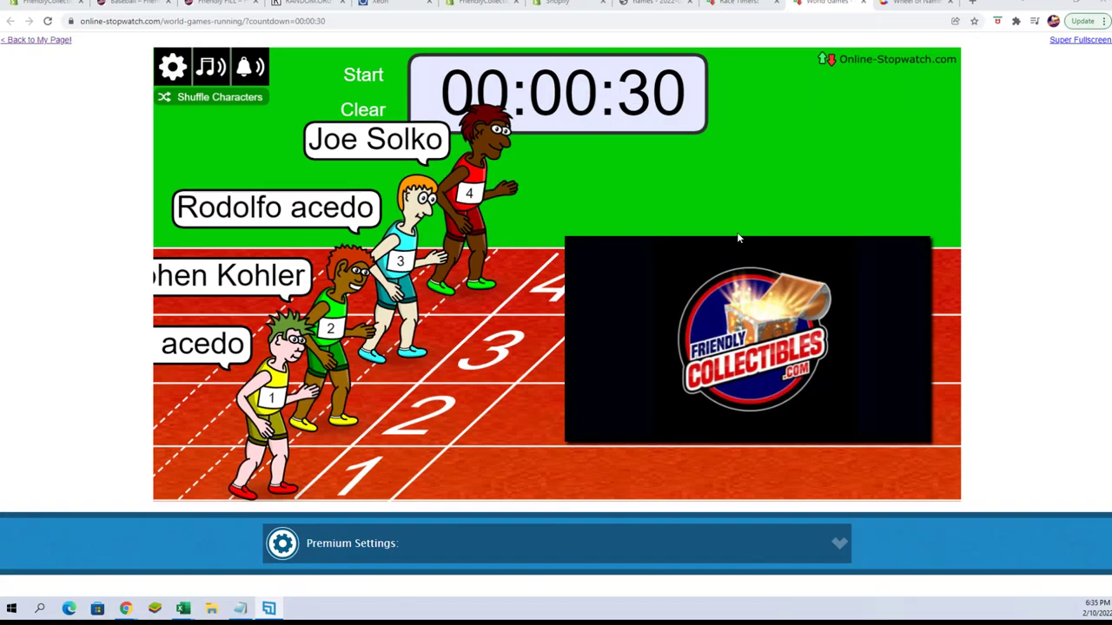
Shuffle the four runners' characters four times, then start the 30-second race countdown
click(234, 99)
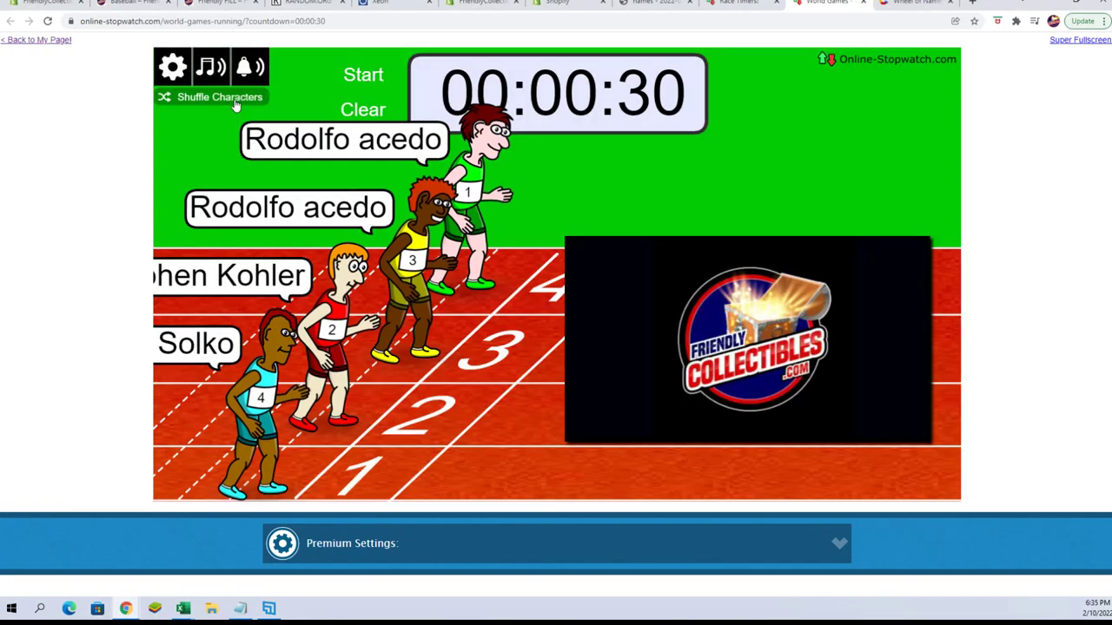
click(235, 100)
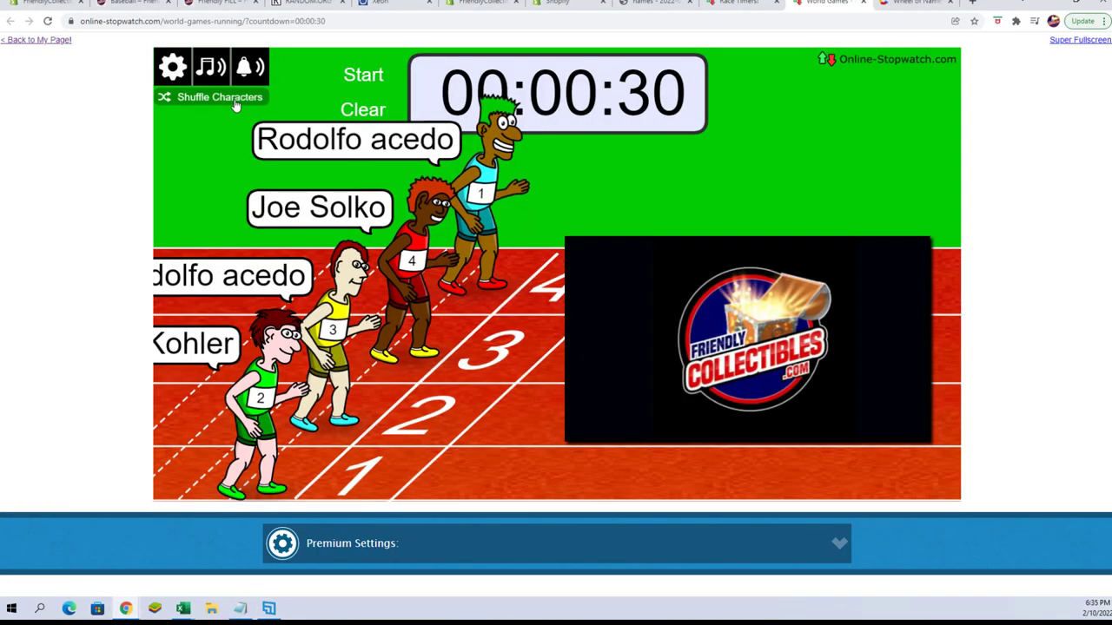
click(235, 100)
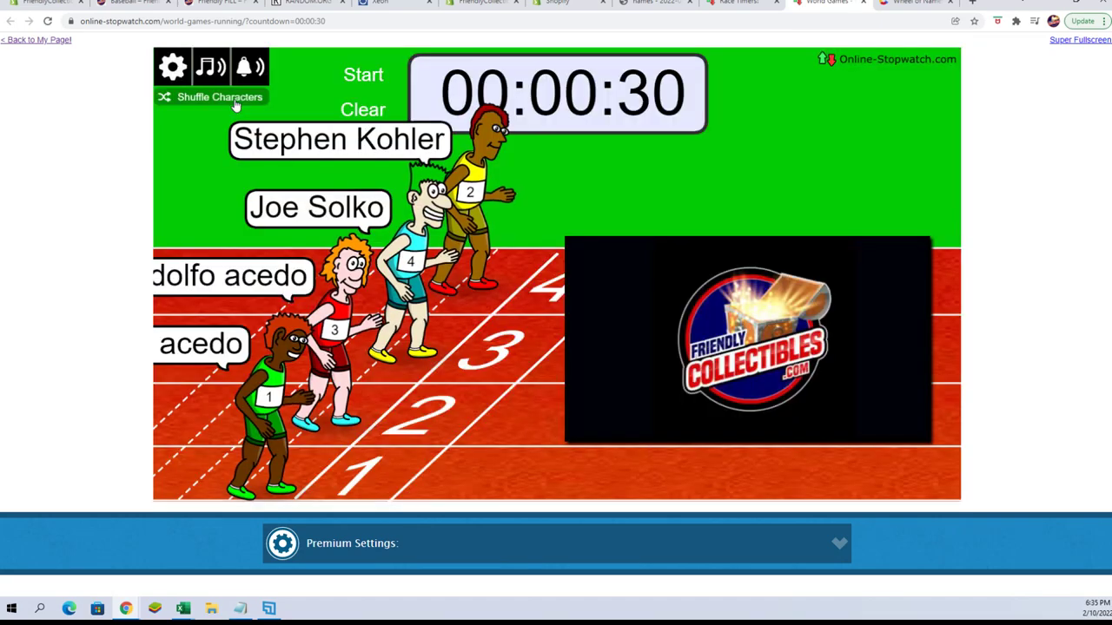
click(235, 102)
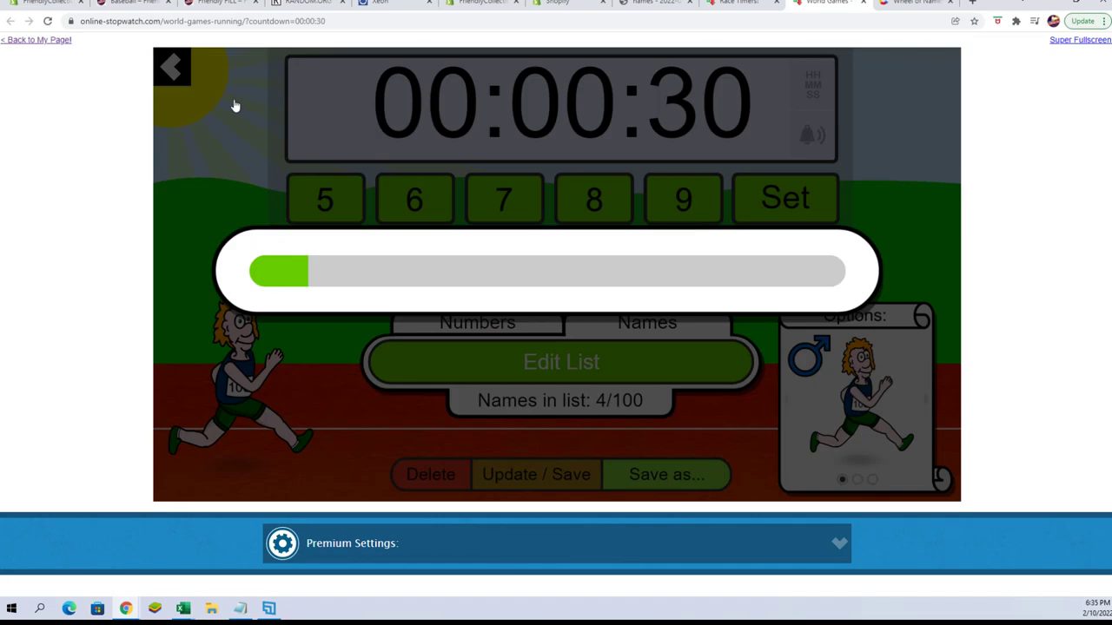
click(345, 75)
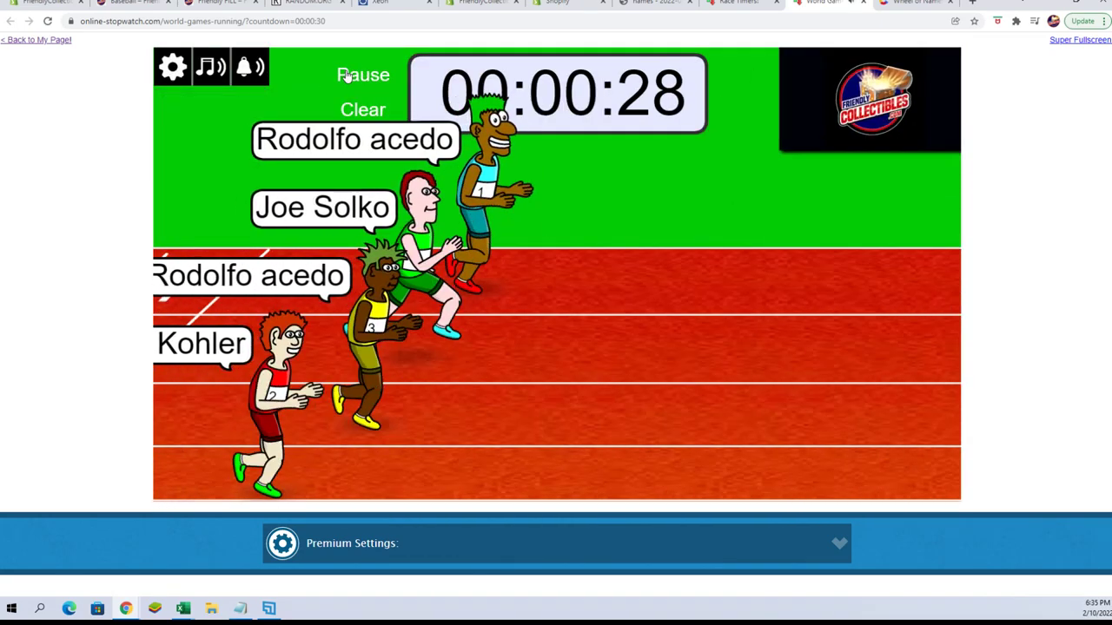